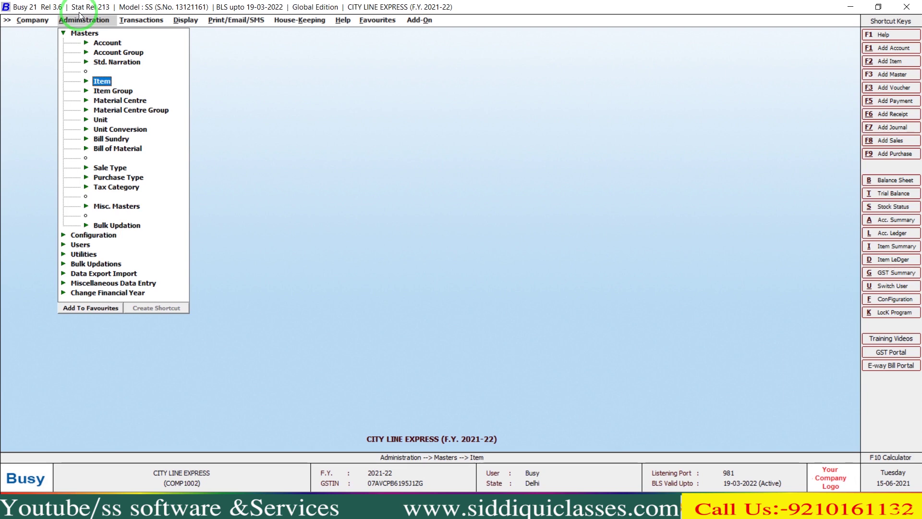
Consult the Release 215 notes in Acrobat Reader and test HSN code 99 in the GST portal's HSN-wise summary in Chrome
key(alt+Tab)
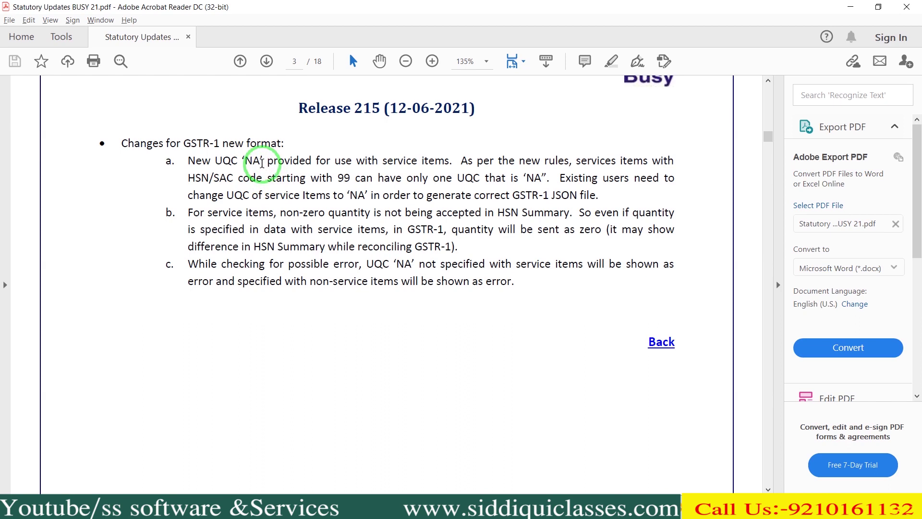
key(alt+Tab)
key(alt+Tab)
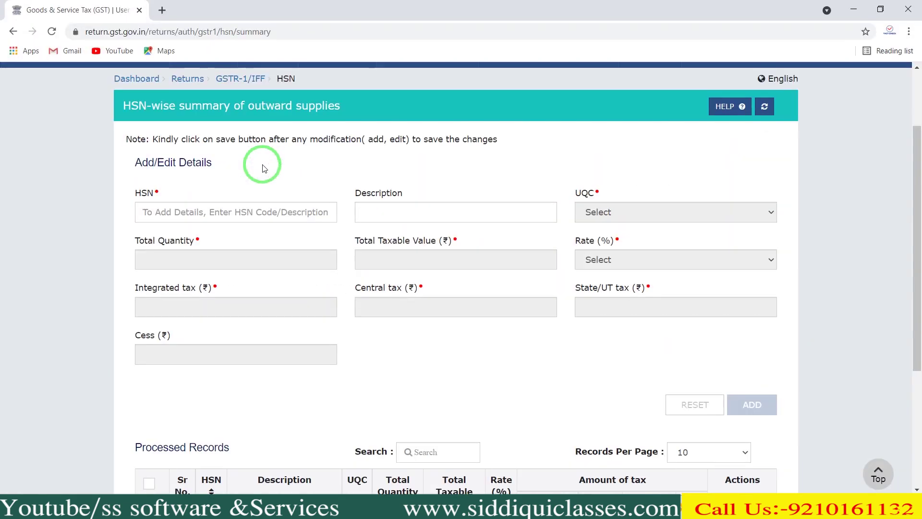
click(224, 213)
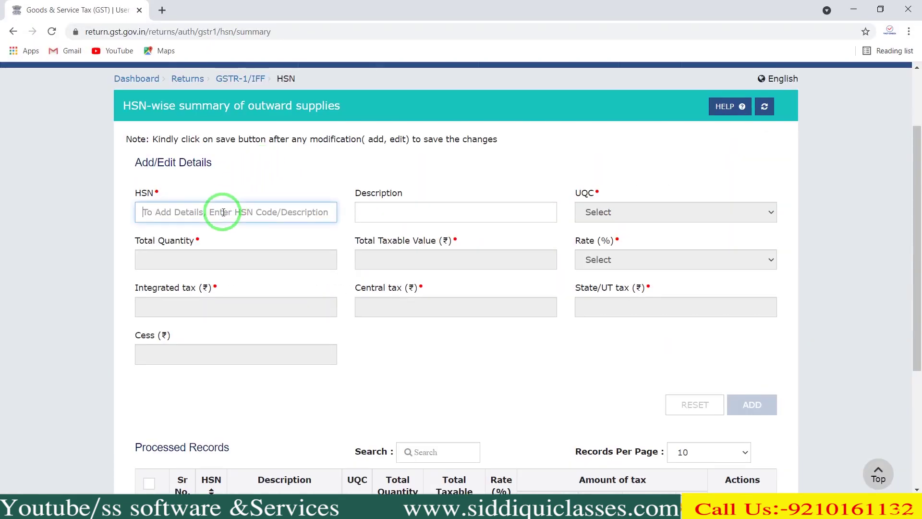
text(99)
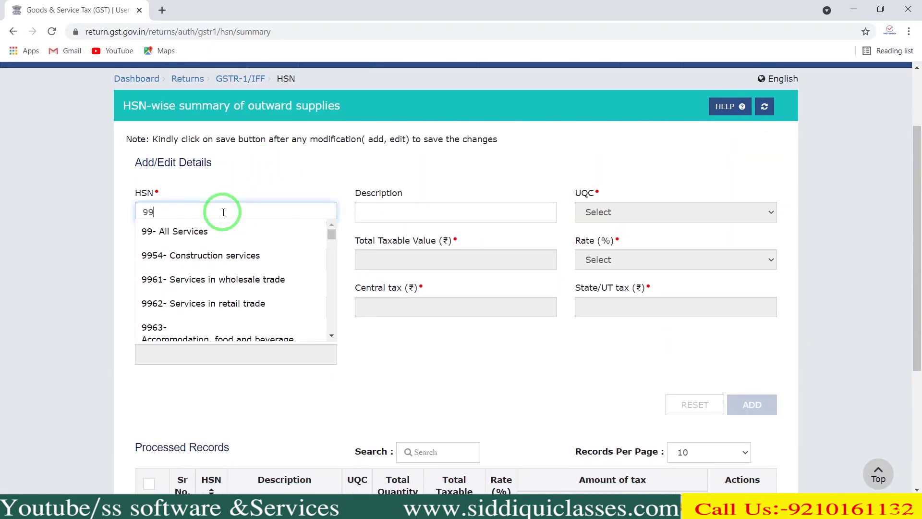
key(Tab)
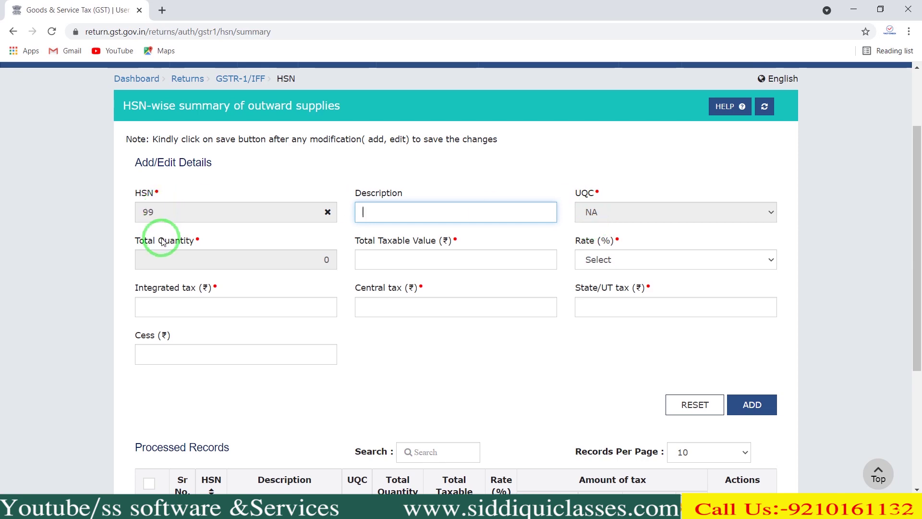
Reread the Release 215 notes on UQC 'NA' for service items in Acrobat Reader and switch back to Busy
key(alt+Tab)
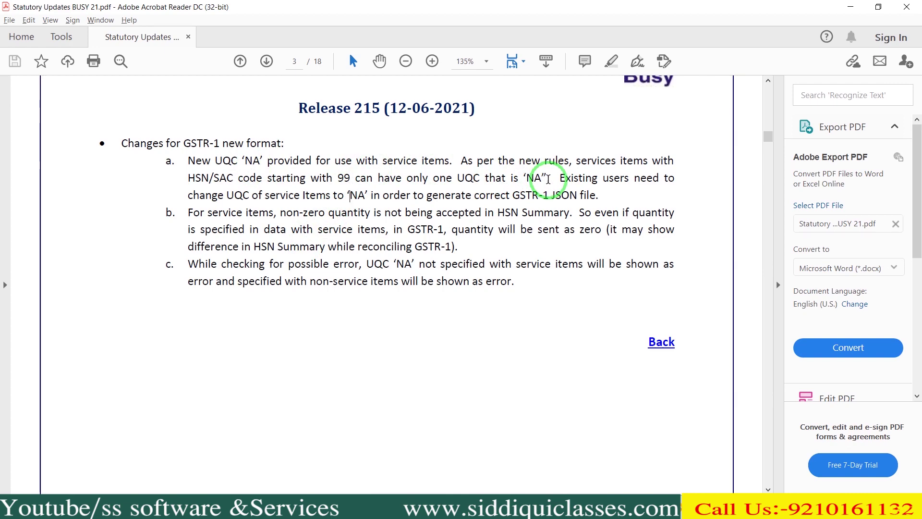
key(alt+Tab)
key(alt+Tab)
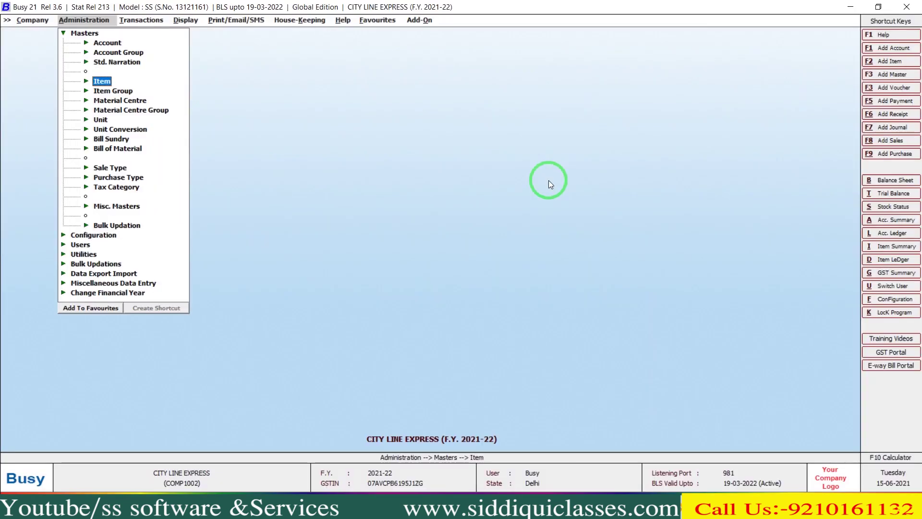
Examine the UQC set for the N.A. unit of the Courier Charge item, leaving the item and unit masters unmodified
key(Escape)
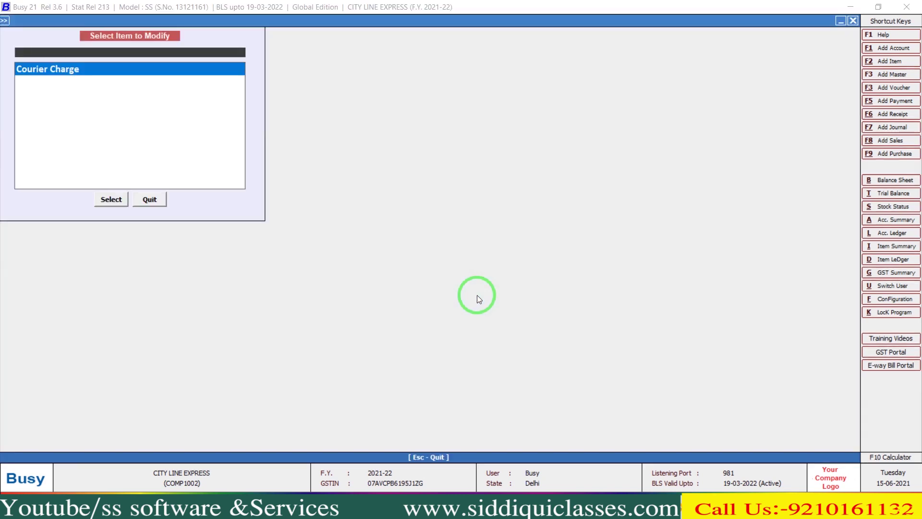
key(Return)
key(Return)
key(Return)
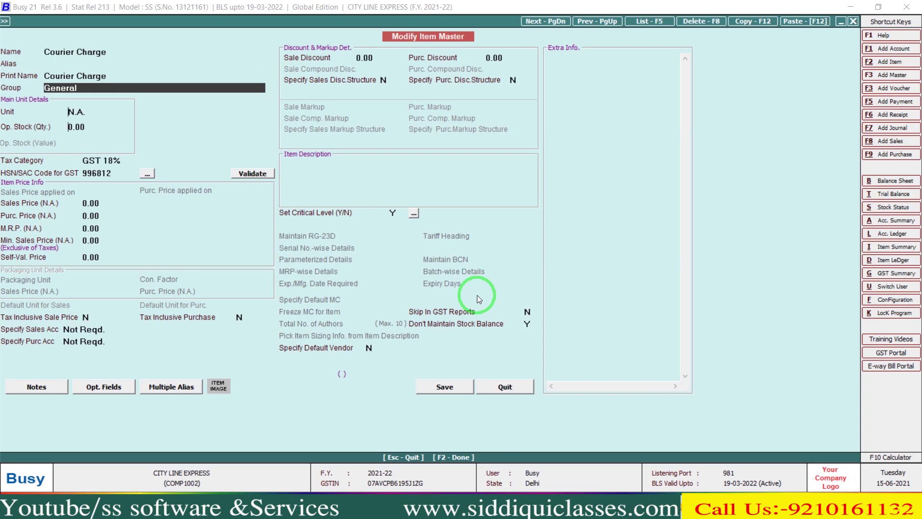
key(Return)
key(Up)
key(alt+m)
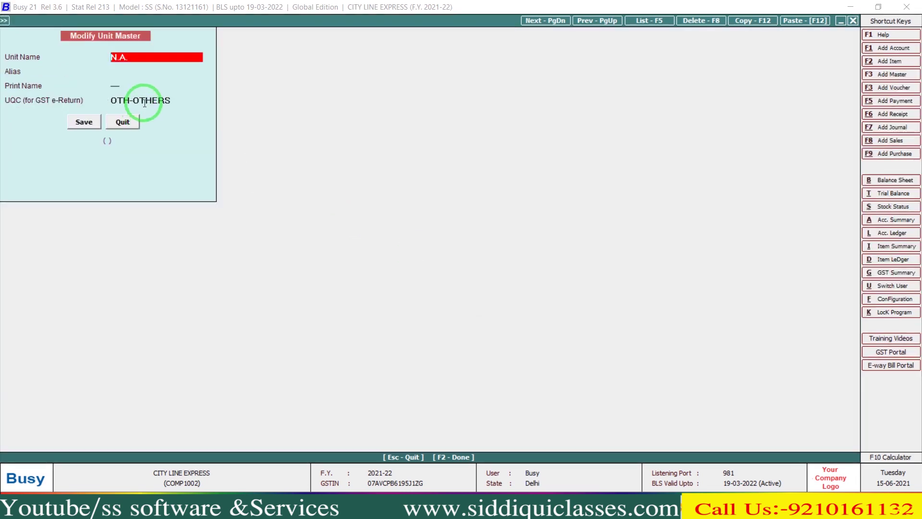
key(Escape)
key(Escape)
key(Return)
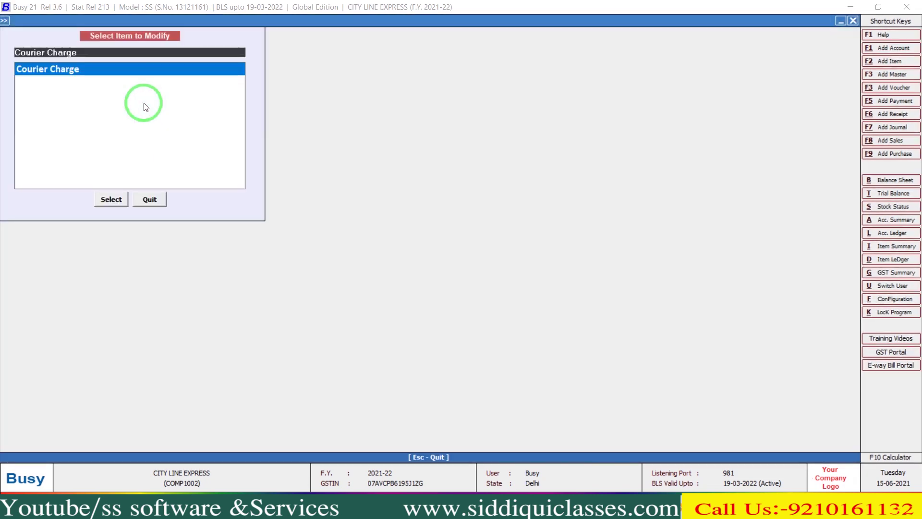
key(Escape)
key(Escape)
key(Escape)
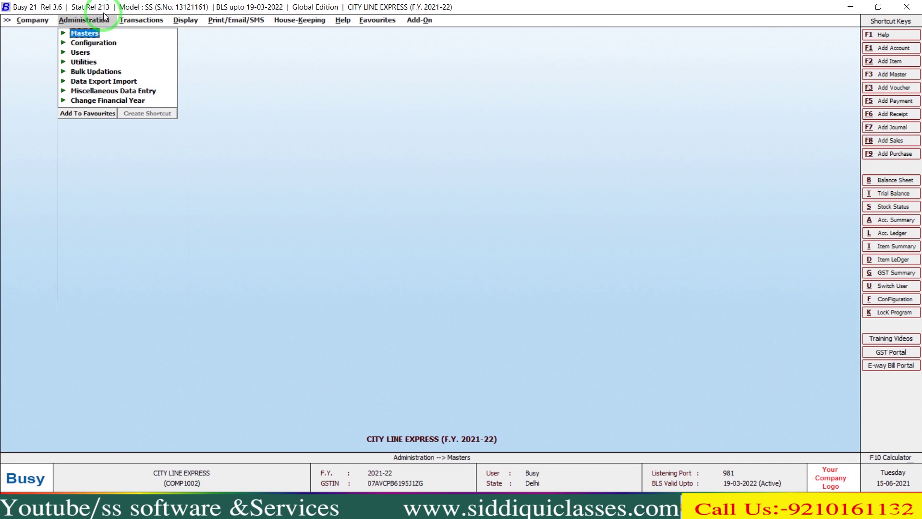
Close the current company and check which BUSY product and statutory updates are available for download
key(Left)
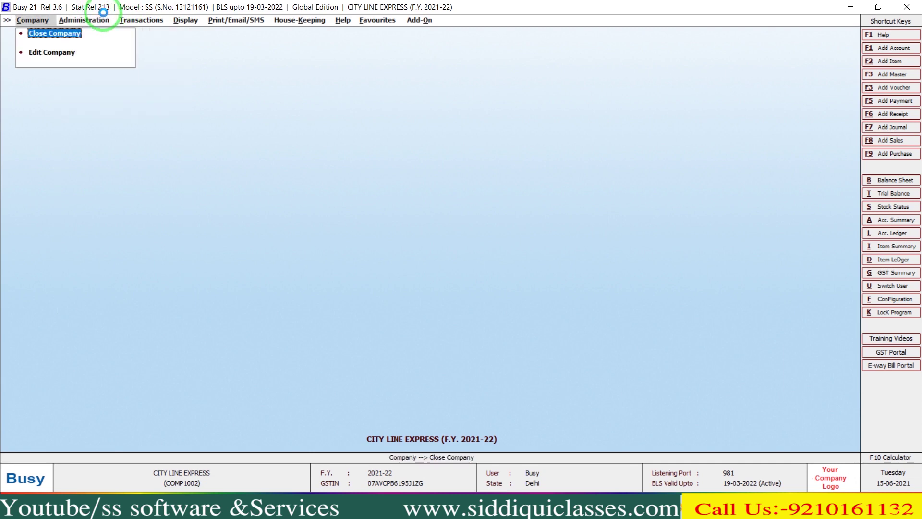
key(Return)
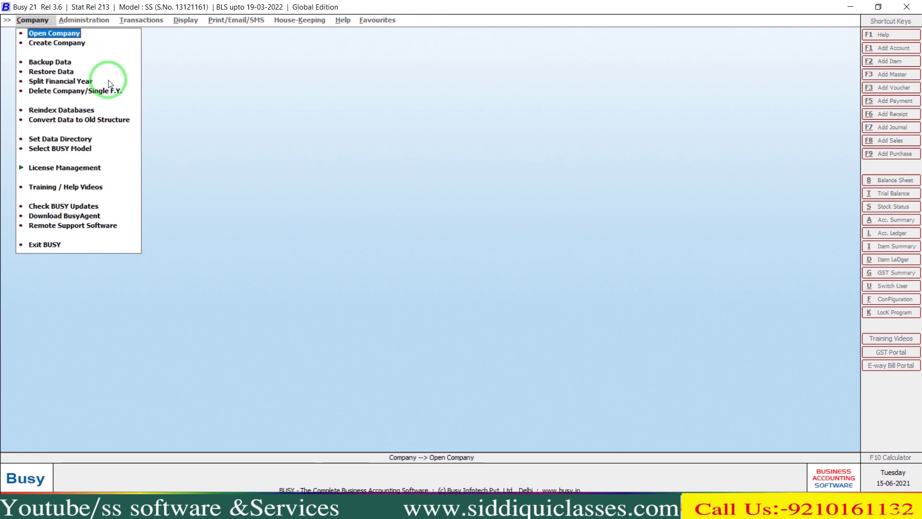
click(82, 206)
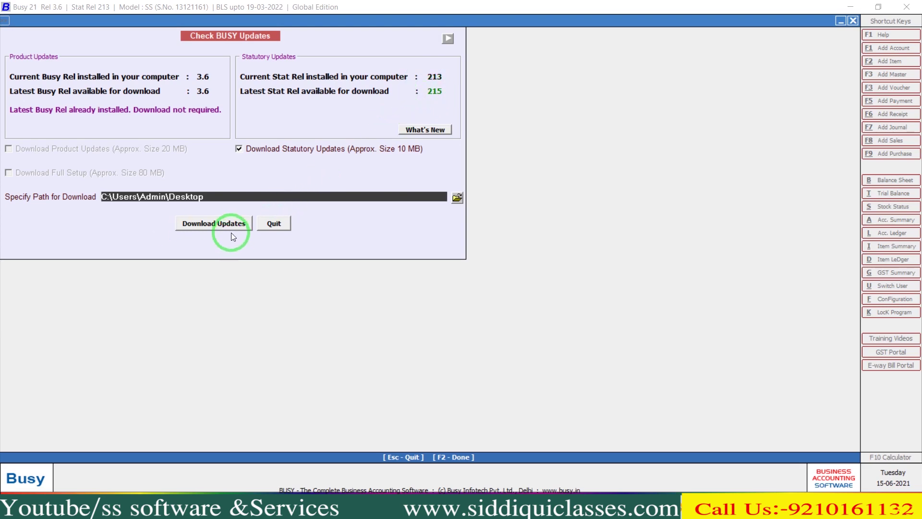
key(Escape)
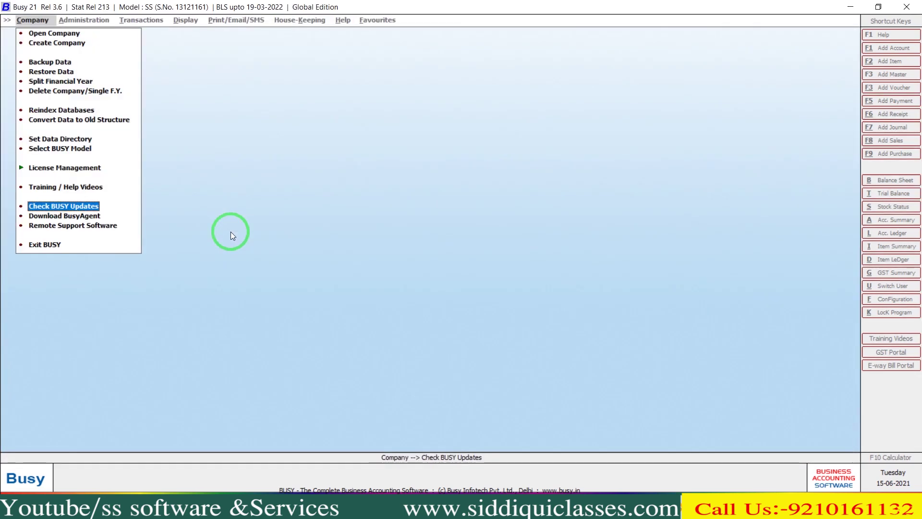
Exit Busy and show the icons on the Windows desktop
key(Down)
key(Down)
key(Down)
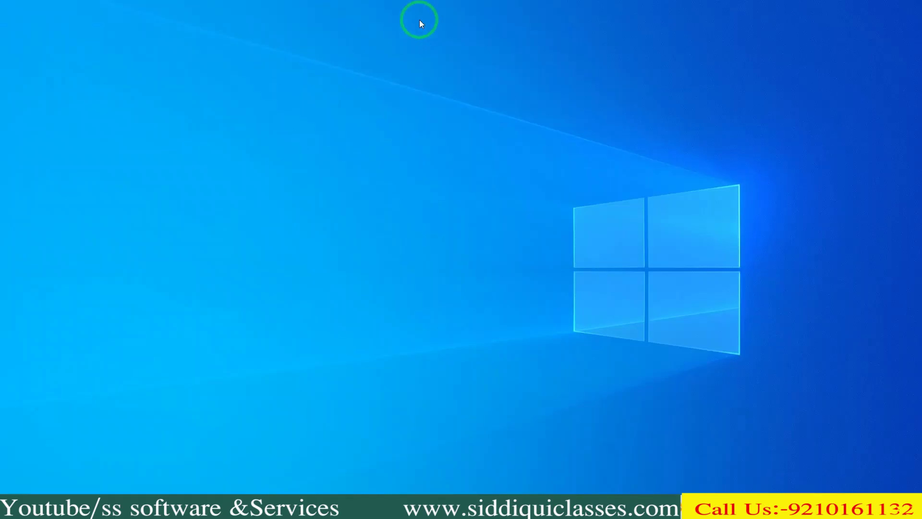
right_click(420, 20)
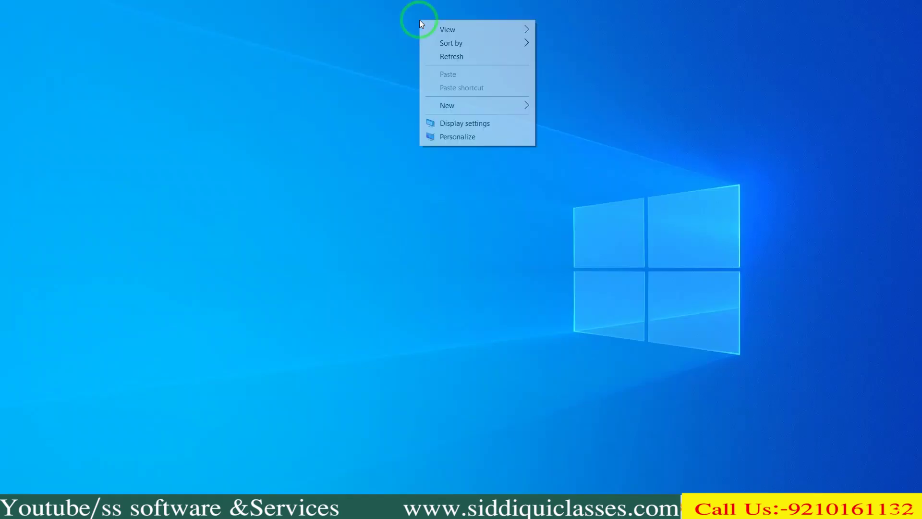
mouse_move(445, 29)
click(601, 112)
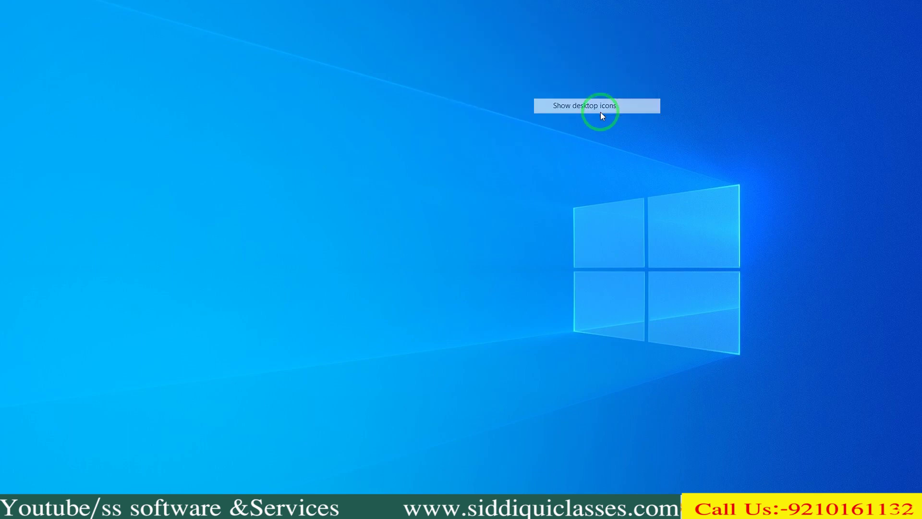
Install Busy 21 Stat Update 215 from the desktop installer into C:\BusyWin and finish the setup
click(219, 156)
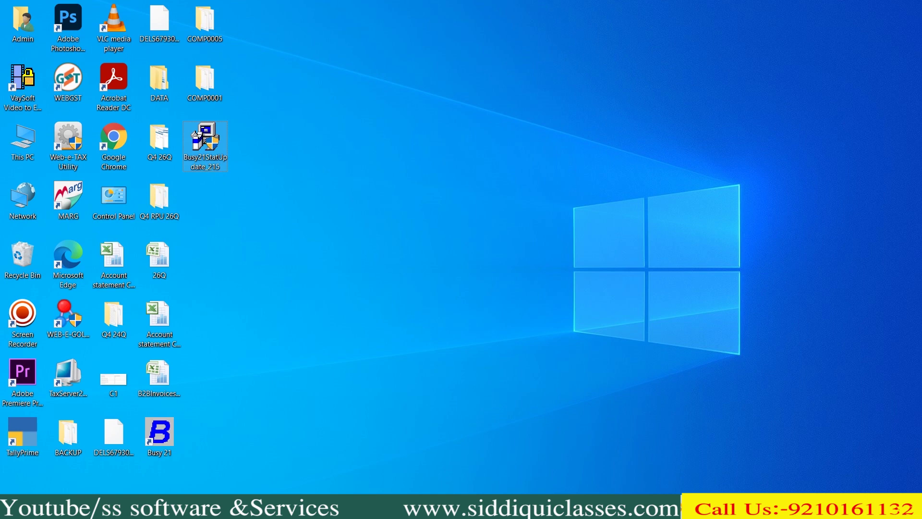
double_click(219, 156)
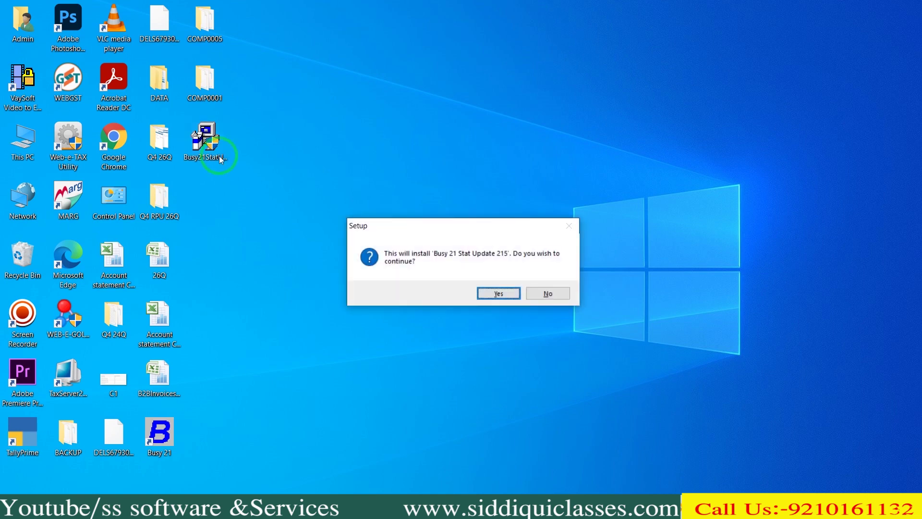
key(Return)
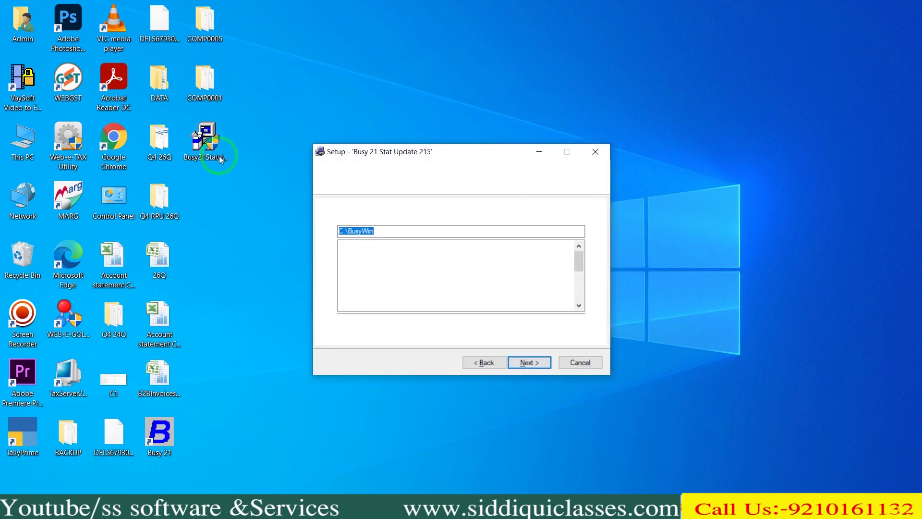
key(Return)
key(Return)
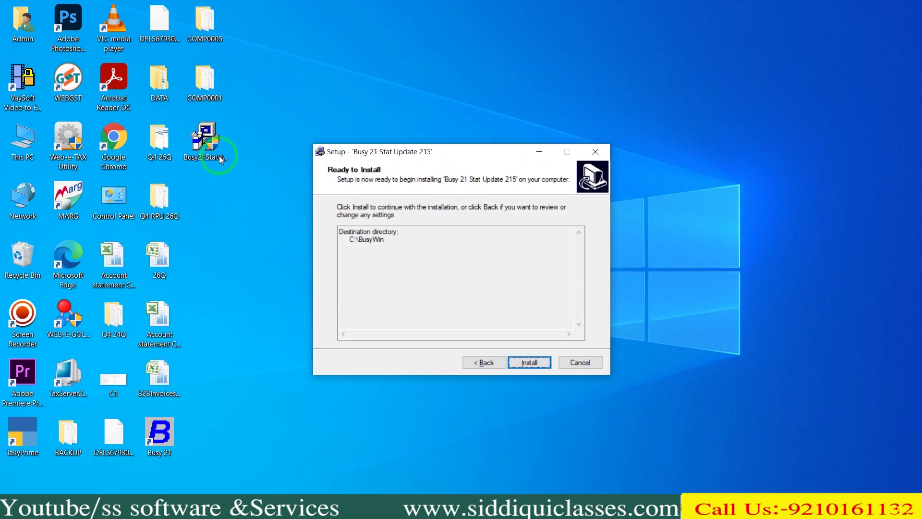
key(Return)
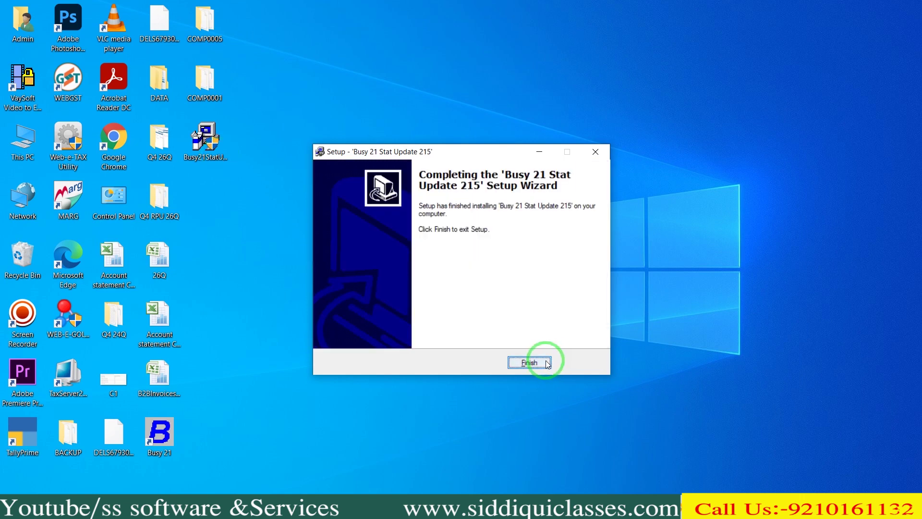
click(546, 363)
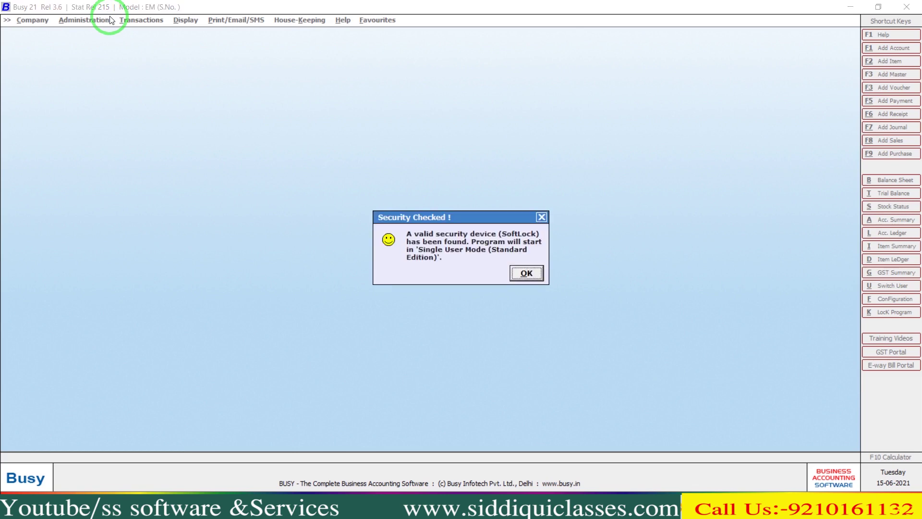
Acknowledge the security check in the restarted Busy and open the company CITY LINE EXPRESS
key(Return)
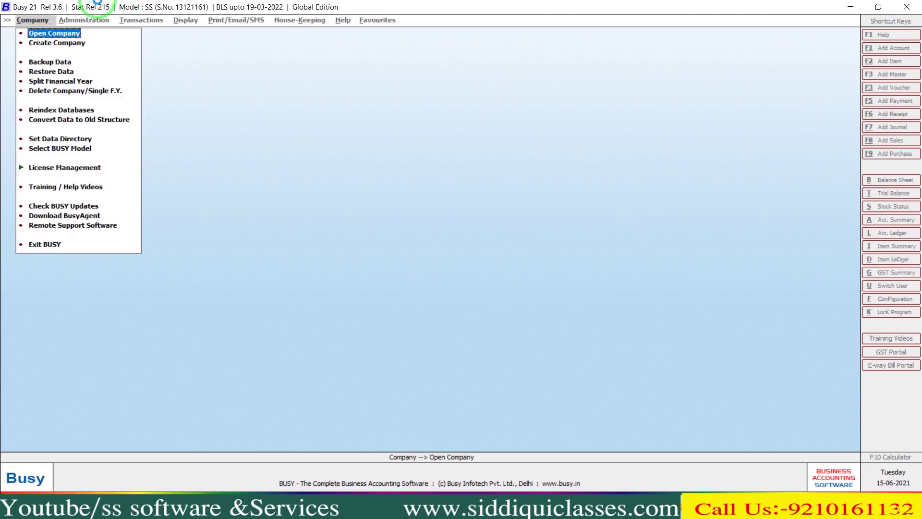
key(Return)
key(Down)
key(Down)
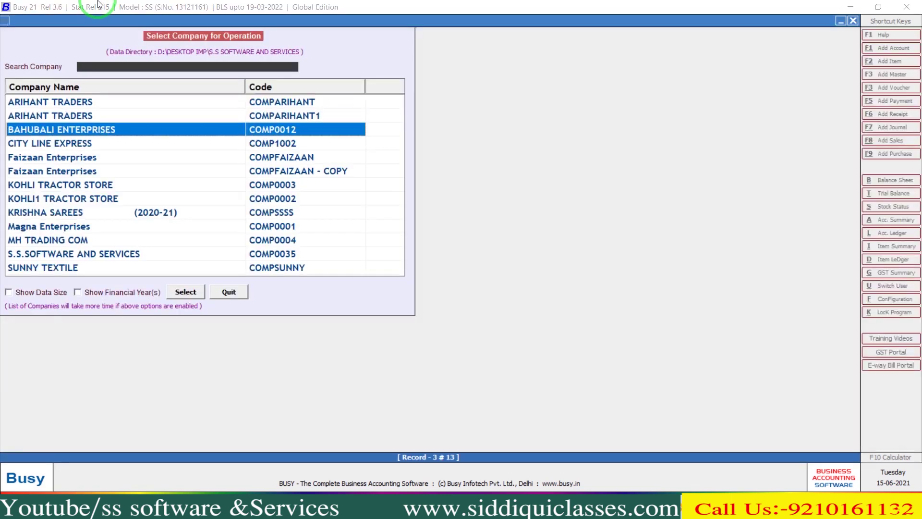
key(Down)
key(Return)
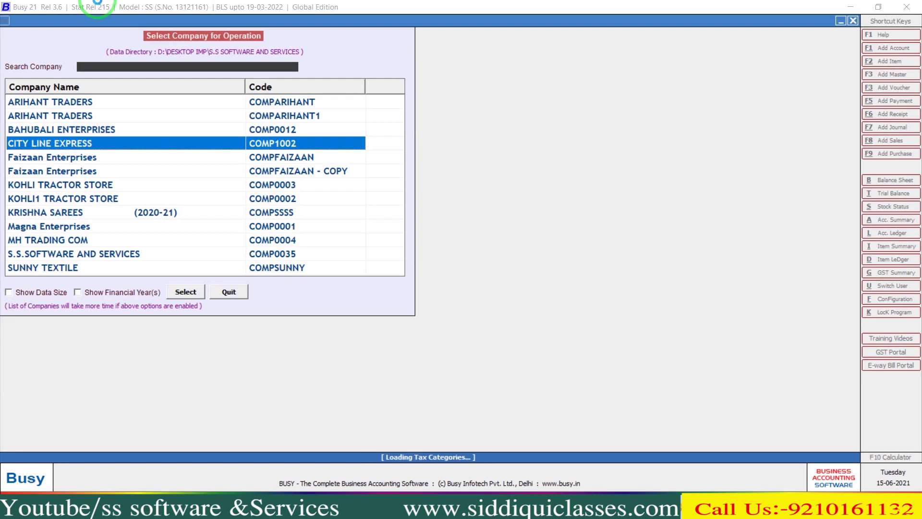
Log in to the company with user name BUSY and the account password
text(BUSY)
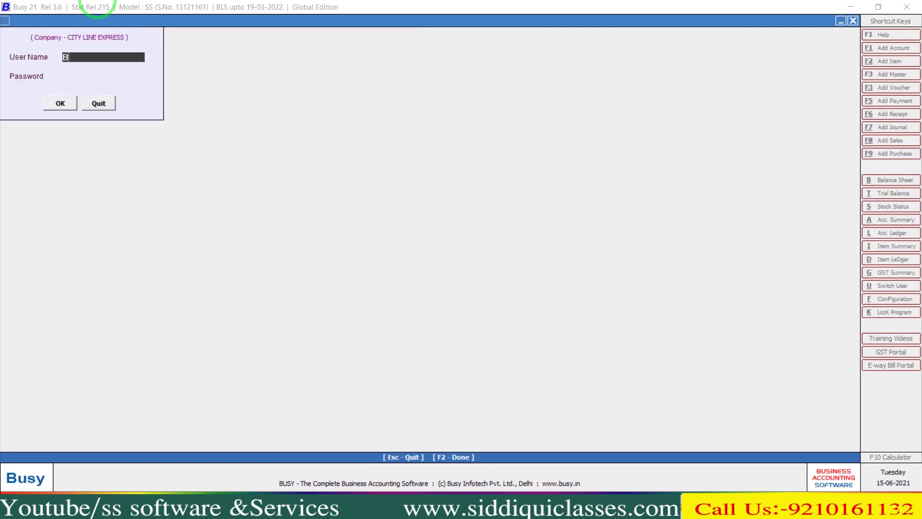
key(Return)
text(****)
key(Return)
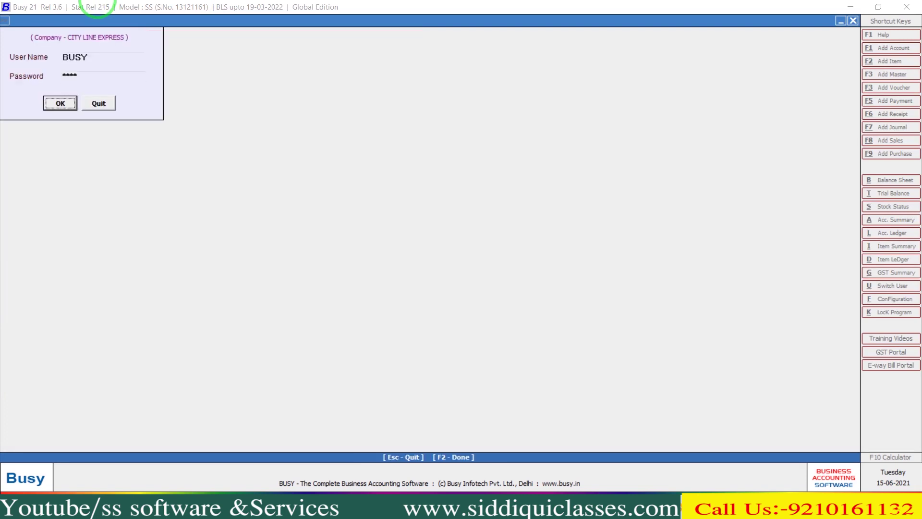
key(Return)
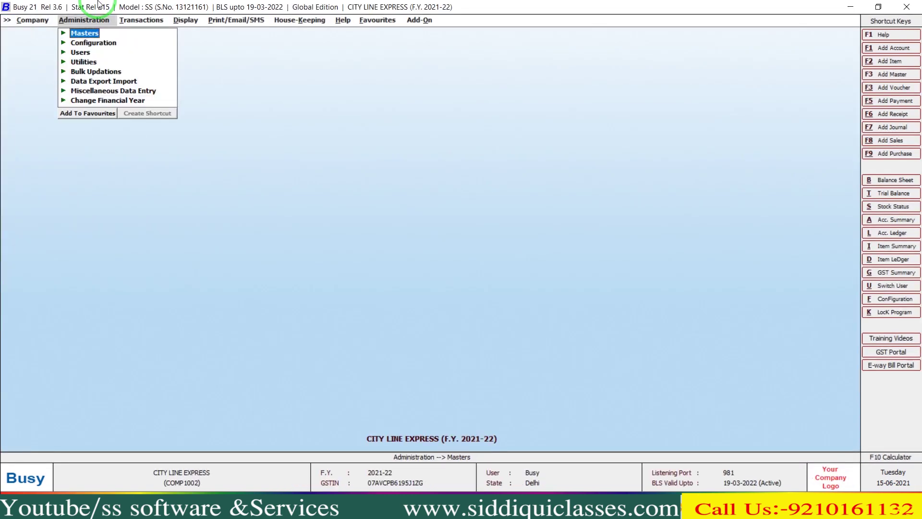
Open the Courier Charge item master for modification and go to its main unit
key(Return)
key(Down)
key(Down)
key(Down)
key(Down)
key(Return)
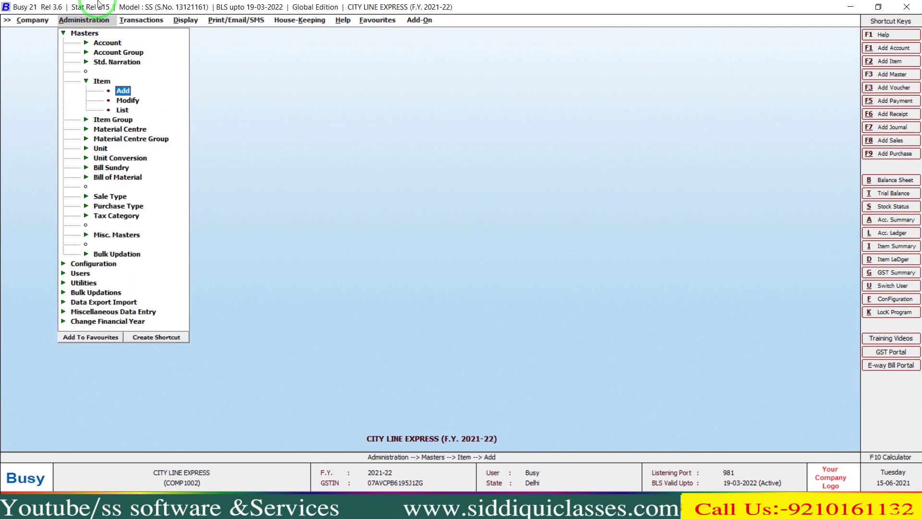
key(Down)
key(Return)
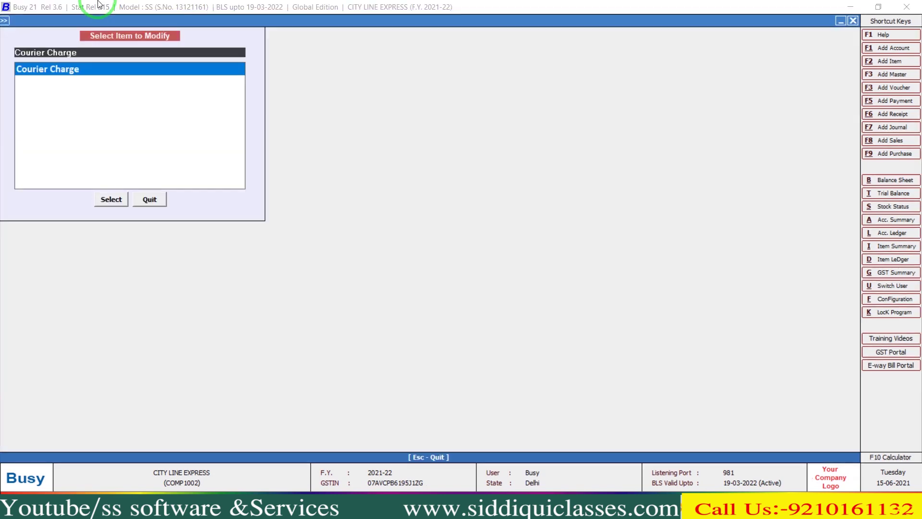
key(Return)
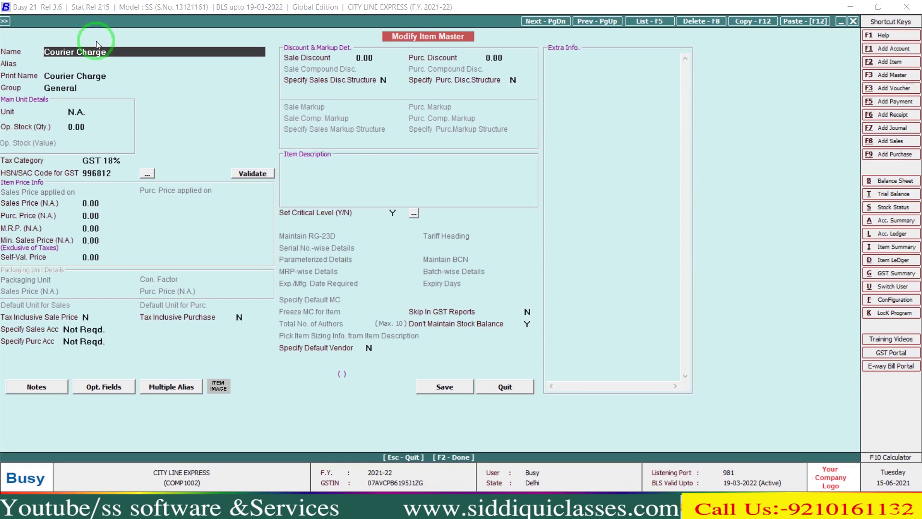
click(83, 111)
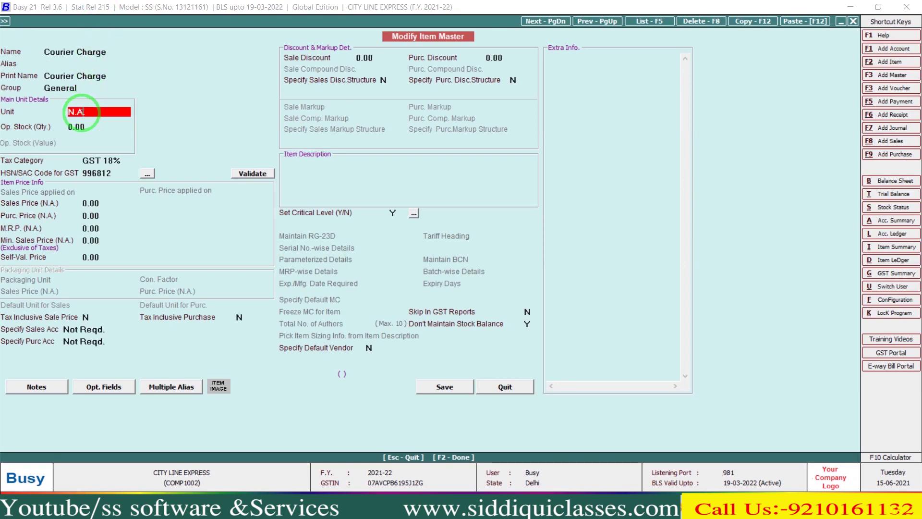
Set the UQC of the N.A. unit to NA, then save the unit and the Courier Charge item
key(alt+m)
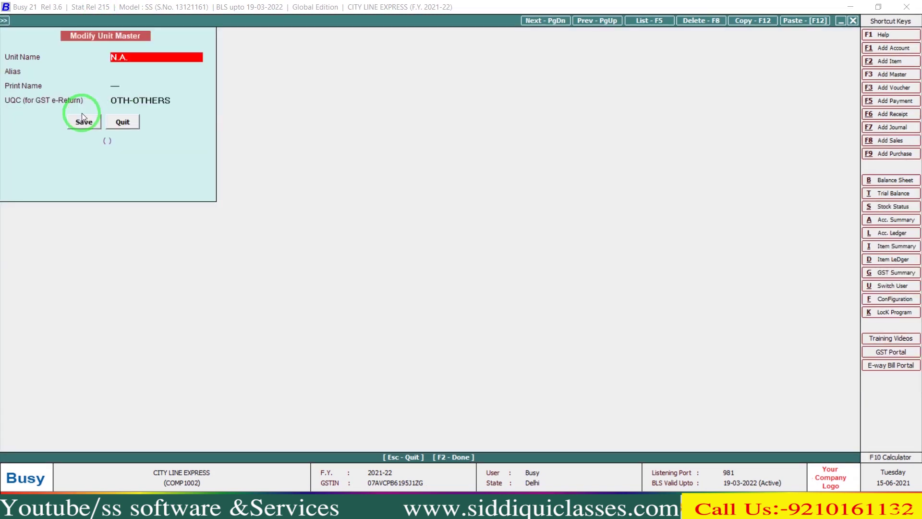
click(136, 101)
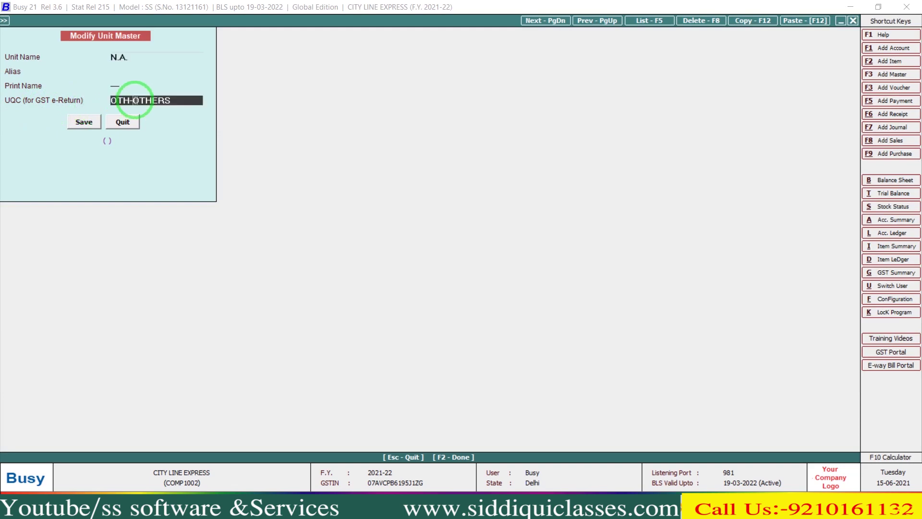
click(136, 101)
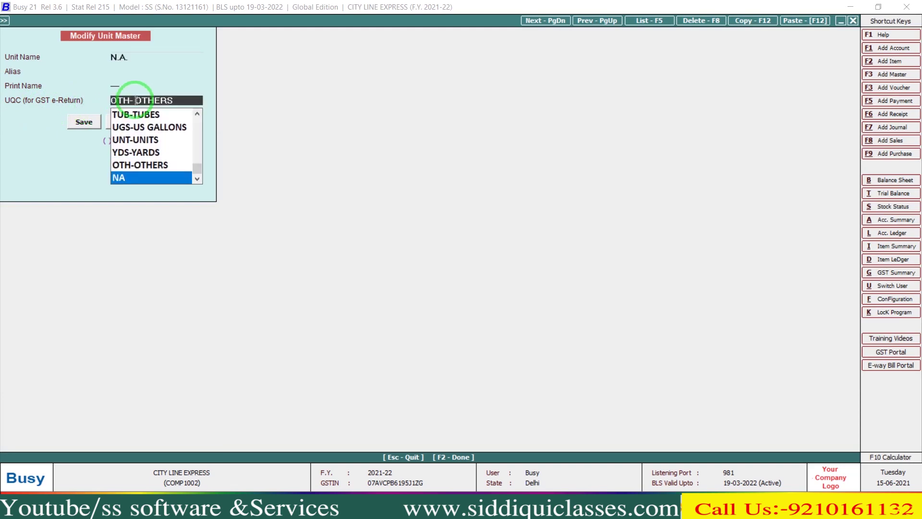
key(Return)
key(Return)
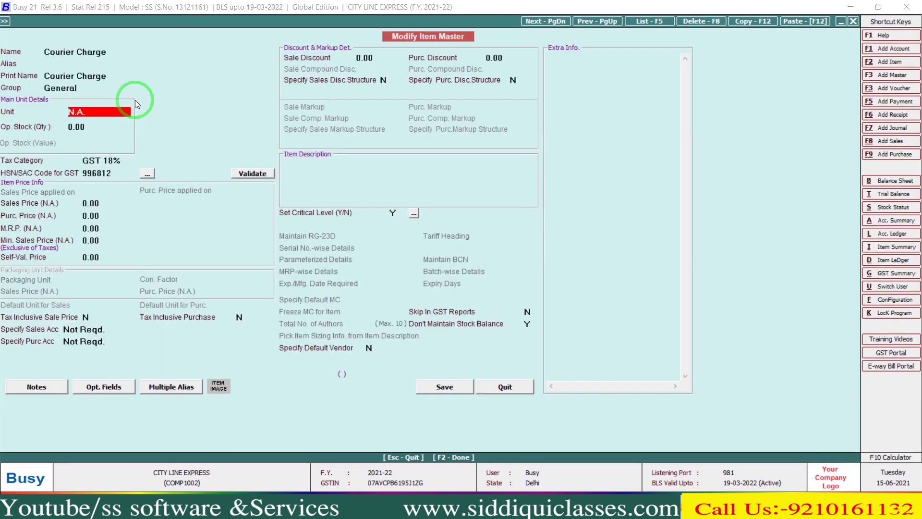
key(F2)
key(Return)
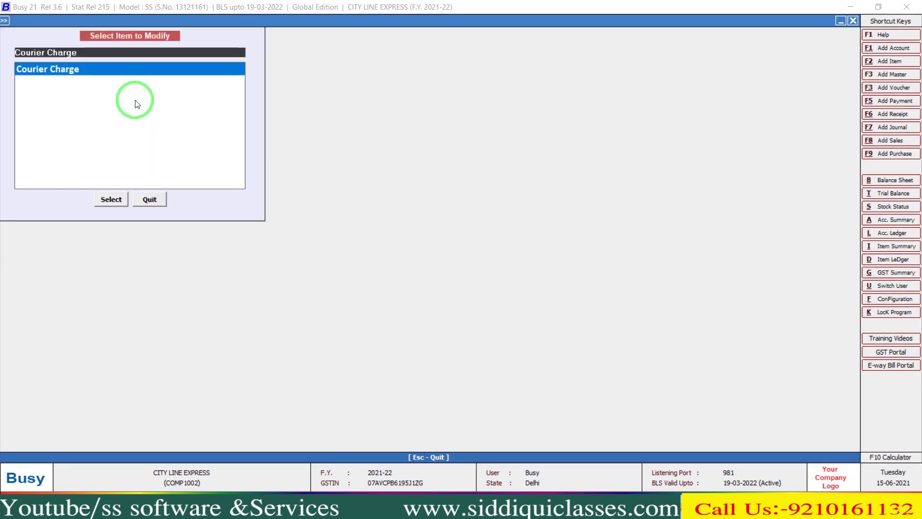
key(Escape)
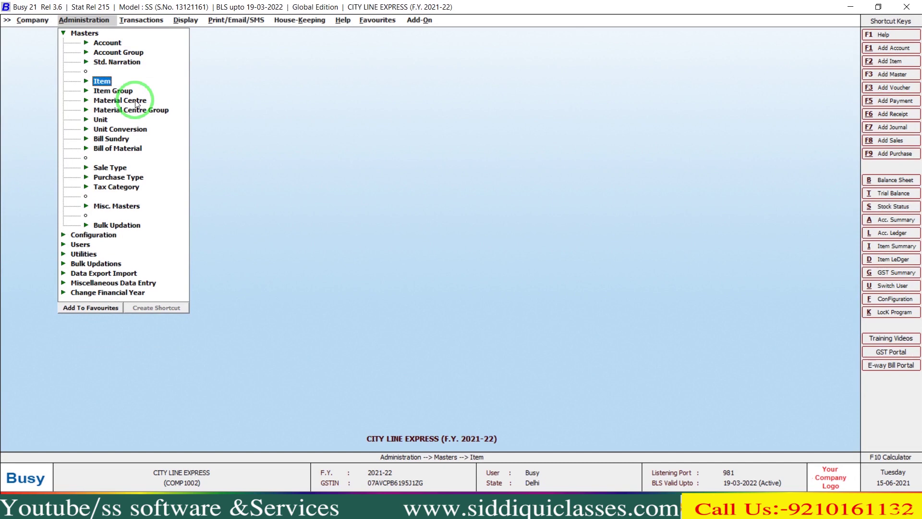
Begin a new item master named ITEM-1 in the General group with N.A. as its main unit
key(Return)
click(135, 100)
key(Return)
text(ITEM)
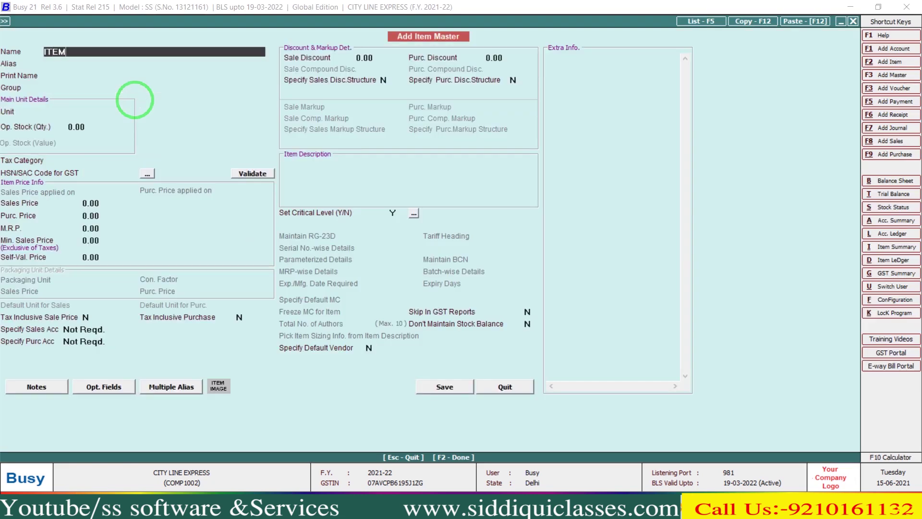
text(-1)
key(Return)
key(Return)
key(Return)
key(Return)
text(N.A.)
key(Return)
key(Up)
Check the UQC of the N.A. unit from the new item, then quit without saving the item
key(alt+m)
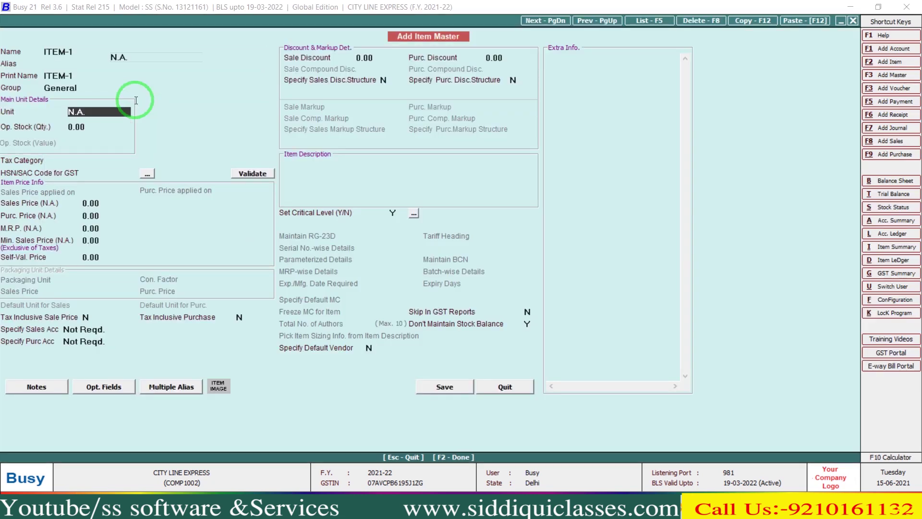
click(136, 100)
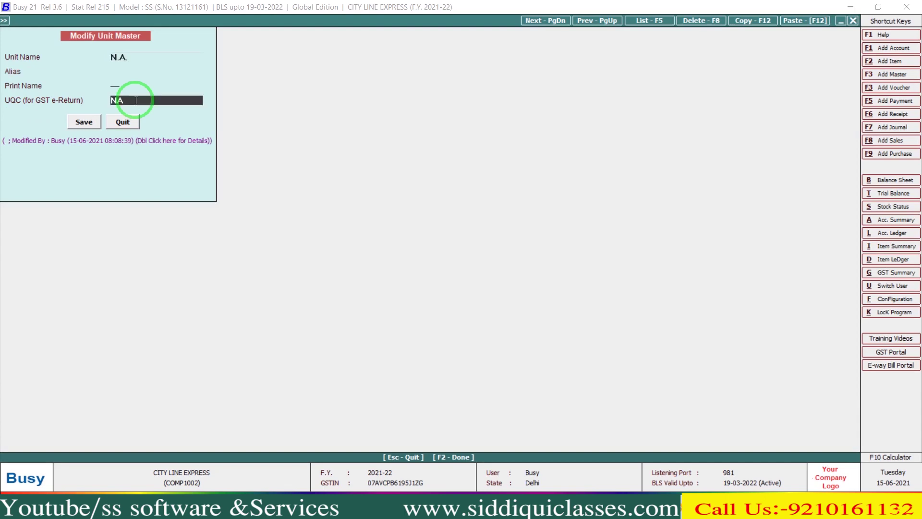
key(Escape)
key(Escape)
key(Return)
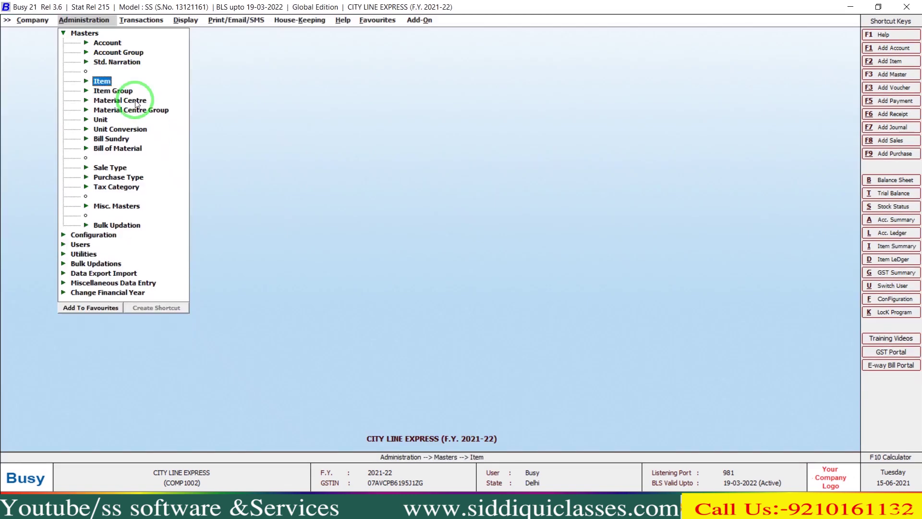
Switch to Acrobat Reader and compare the Release 215 zero-quantity rule with the UQC and quantity fields of the GST portal's HSN form in Chrome
key(alt+Tab)
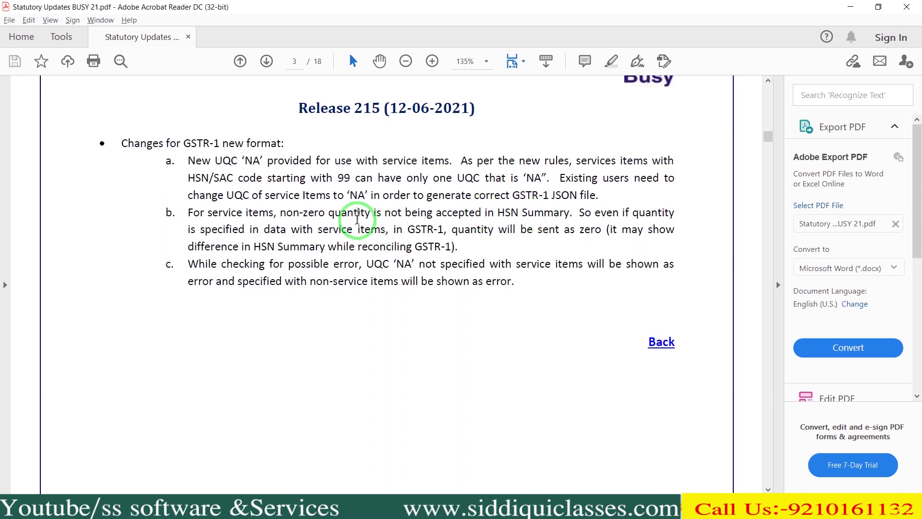
drag(485, 224, 594, 227)
key(alt+Tab)
key(alt+Tab)
click(592, 215)
click(508, 258)
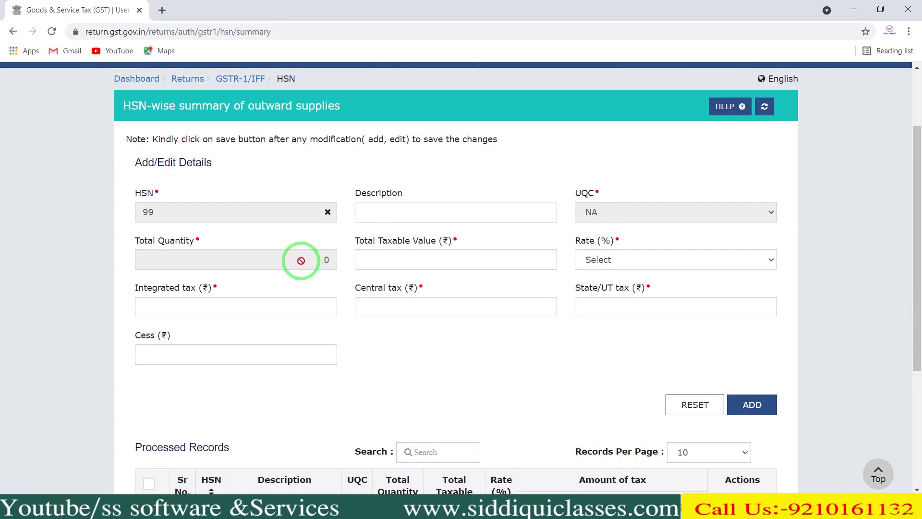
key(alt+Tab)
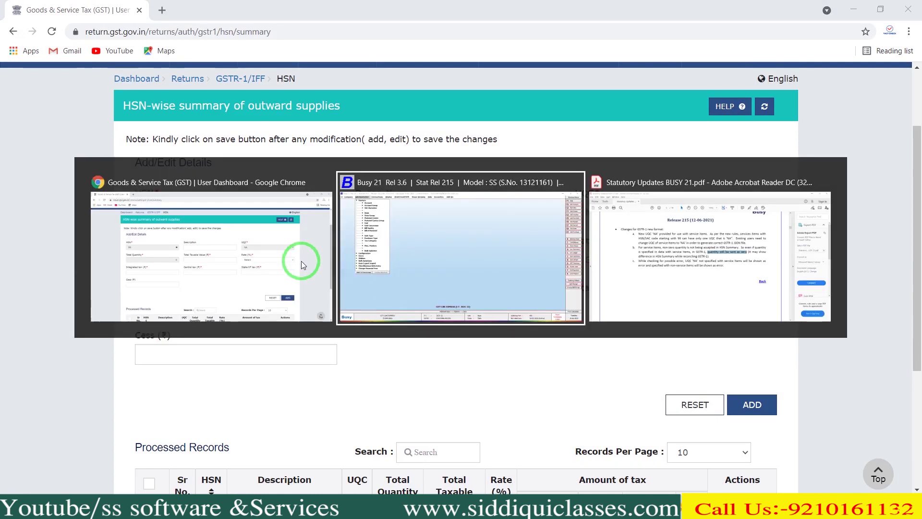
key(alt+Tab)
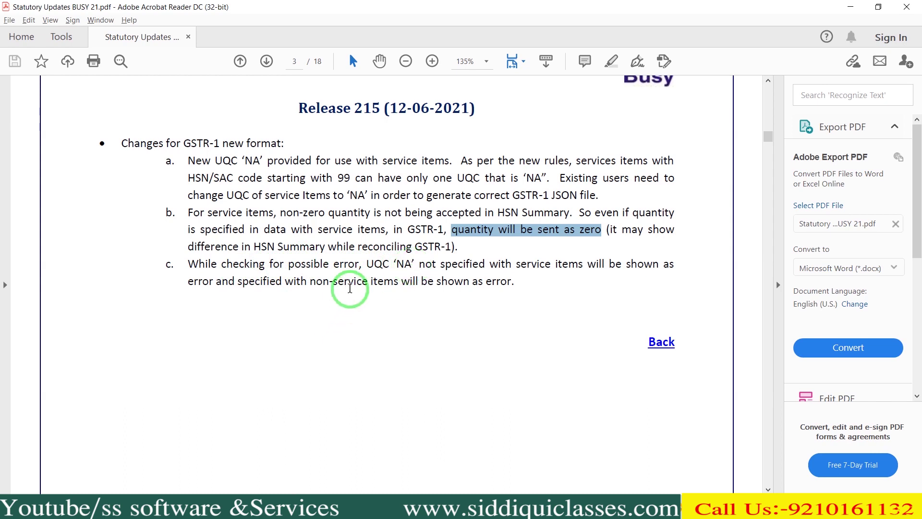
click(350, 287)
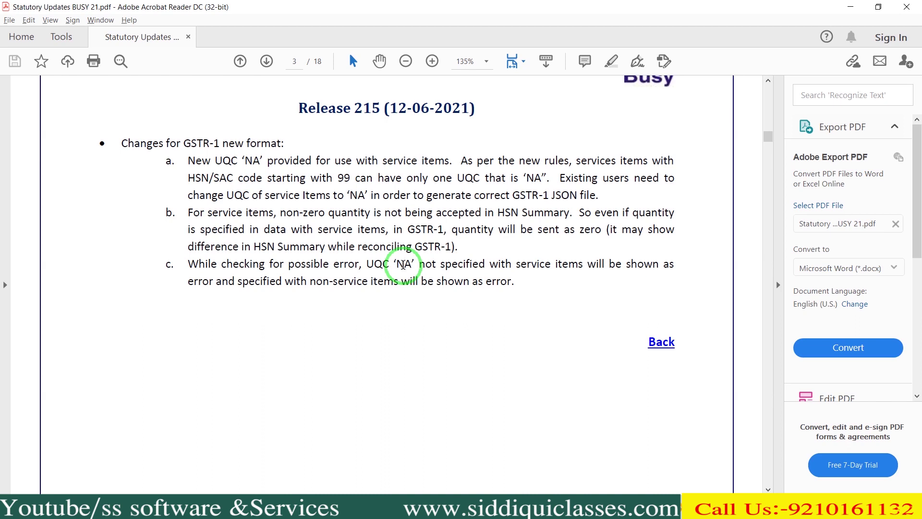
Switch to Busy and open the GSTR-1 (w.e.f May 2021) report under GST Returns
key(alt+Tab)
key(alt+Tab)
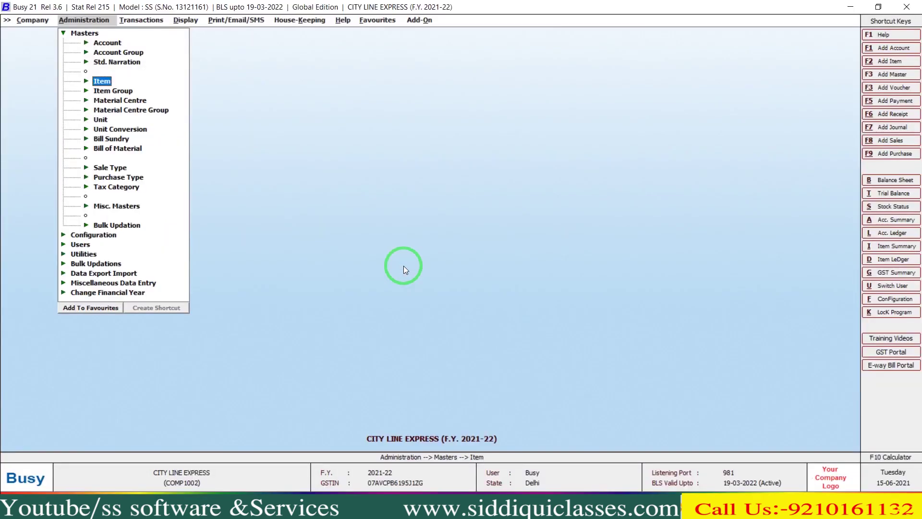
key(Right)
key(Right)
key(Down)
key(Down)
key(Down)
key(Down)
key(Down)
key(Down)
key(Down)
key(Down)
key(Down)
key(Down)
key(Down)
key(Right)
key(Down)
key(Right)
key(Down)
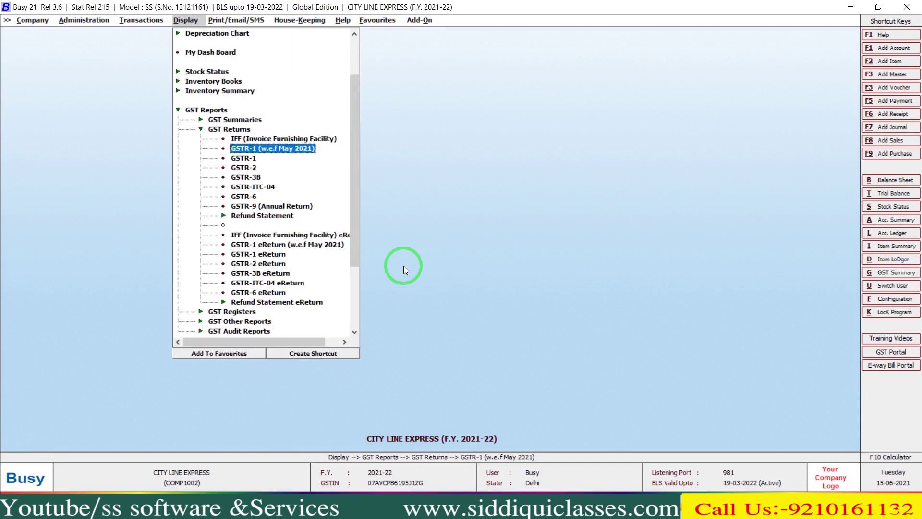
key(Return)
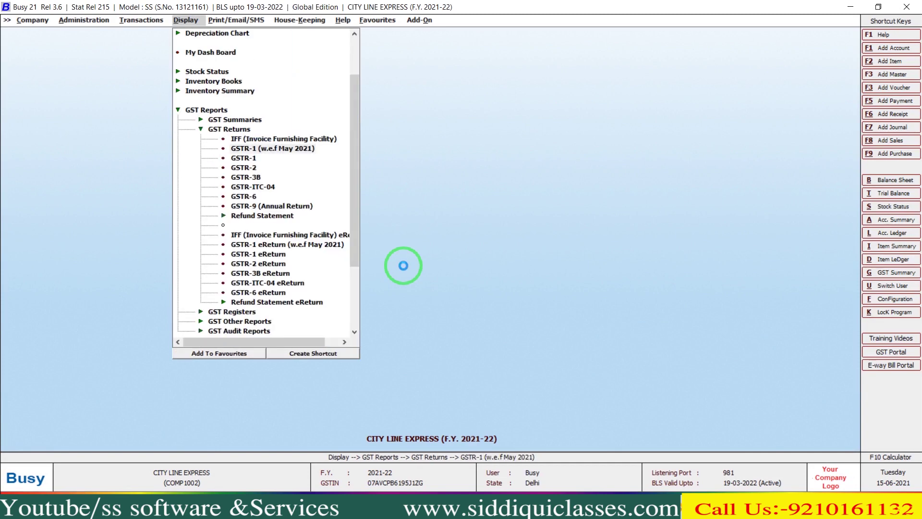
Generate the GSTR-1 report for the period 01-05-2021 to 31-05-2021
text(1-53)
key(BackSpace)
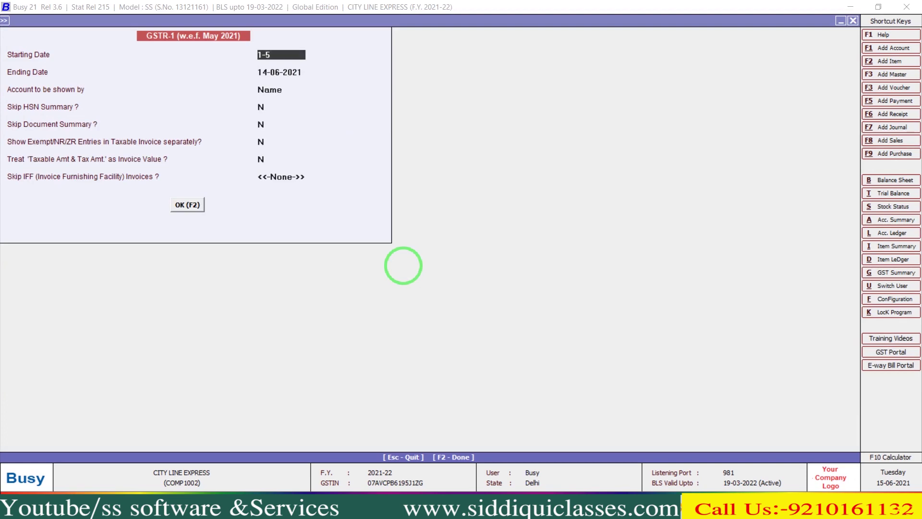
key(Return)
text(31-5)
key(Return)
key(Return)
Open the HSN-wise Summary of Outward Supplies from the report and narrow its Unit column
key(Down)
key(Down)
key(Down)
key(Down)
key(Down)
key(Down)
key(Down)
key(Down)
key(Down)
key(Down)
key(Down)
key(Down)
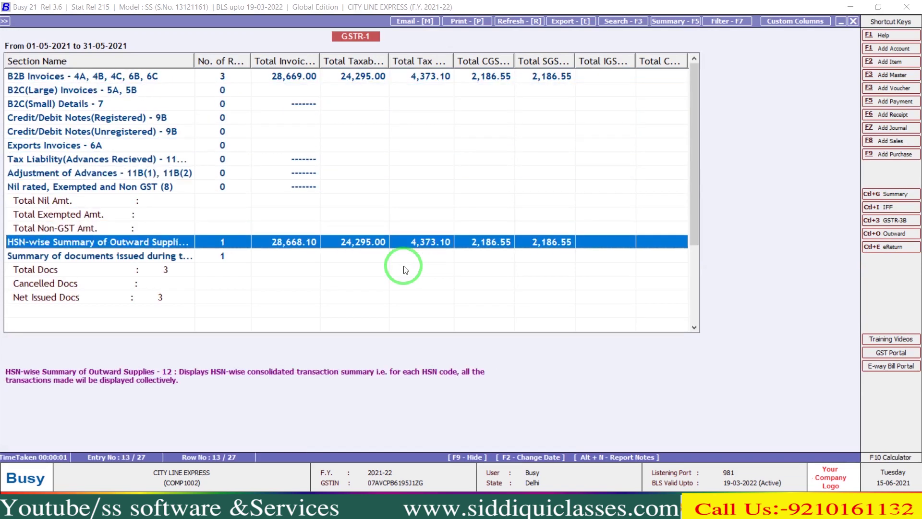
key(Return)
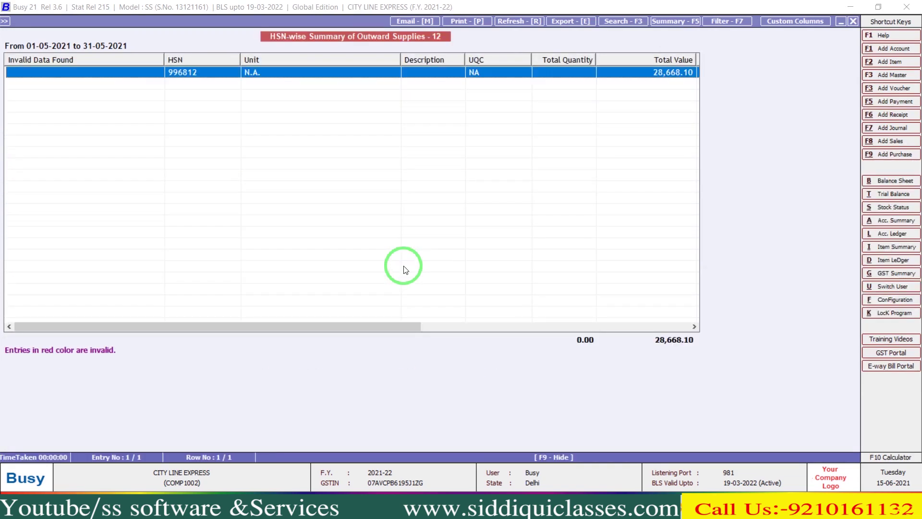
drag(401, 58, 310, 44)
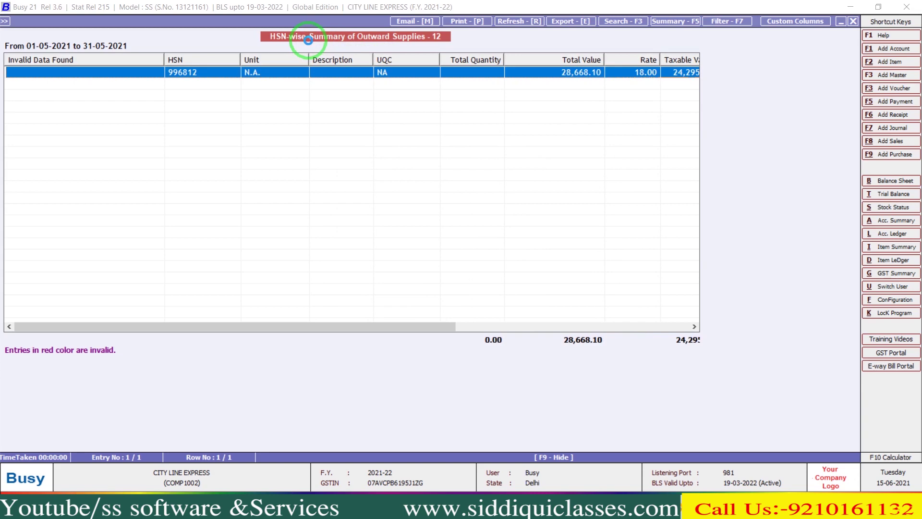
Drill down from the 996812 summary row to the Courier Charge item and open its N.A. unit for modification
key(Return)
key(Return)
key(alt+m)
key(Return)
key(Return)
key(Return)
key(Return)
key(alt+m)
key(Return)
key(Return)
key(Return)
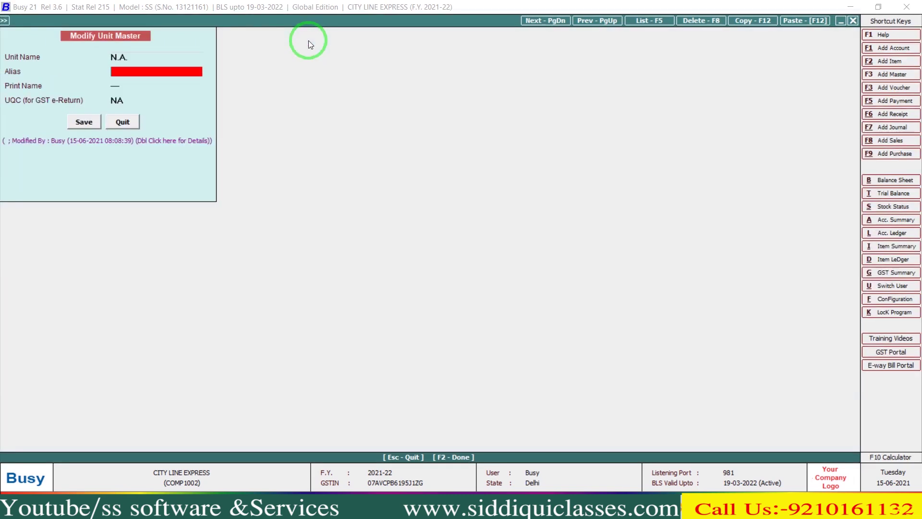
Set the N.A. unit's UQC to OTH-OTHERS, save it, and quit the item to return to the HSN summary
text(OT)
key(Return)
key(Return)
key(Escape)
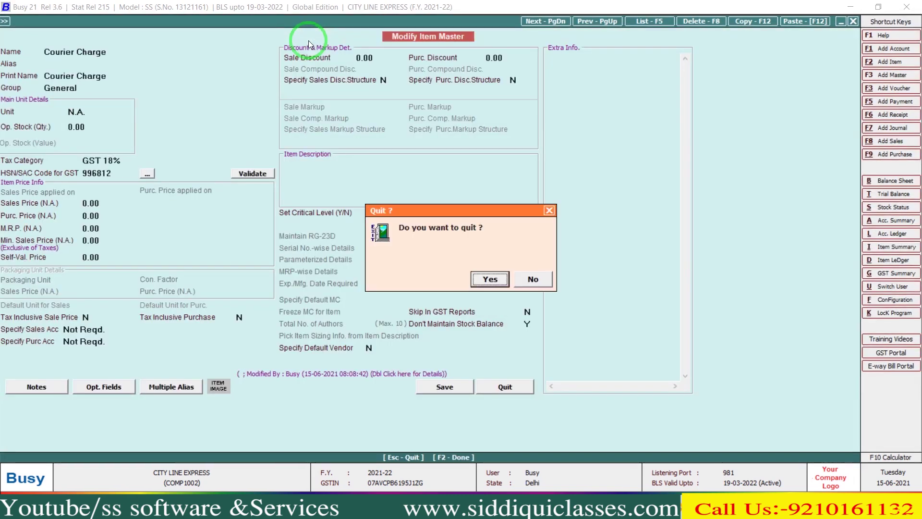
key(Return)
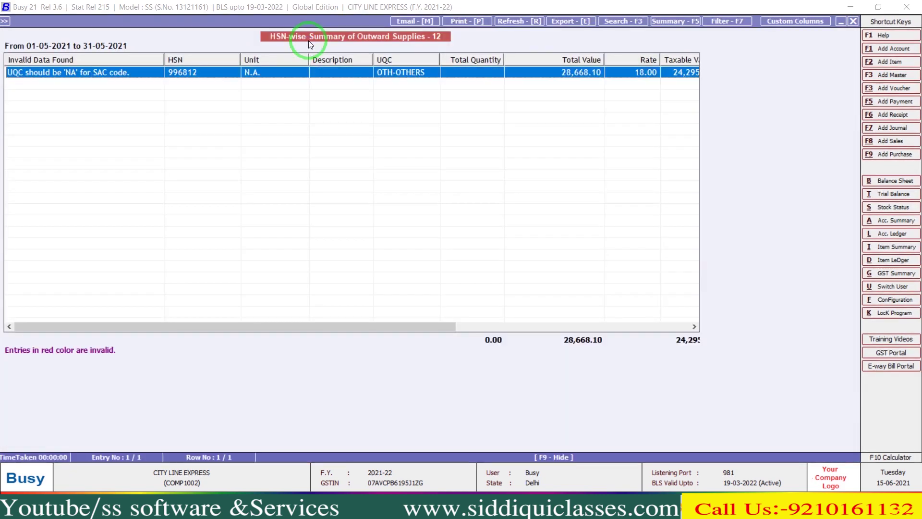